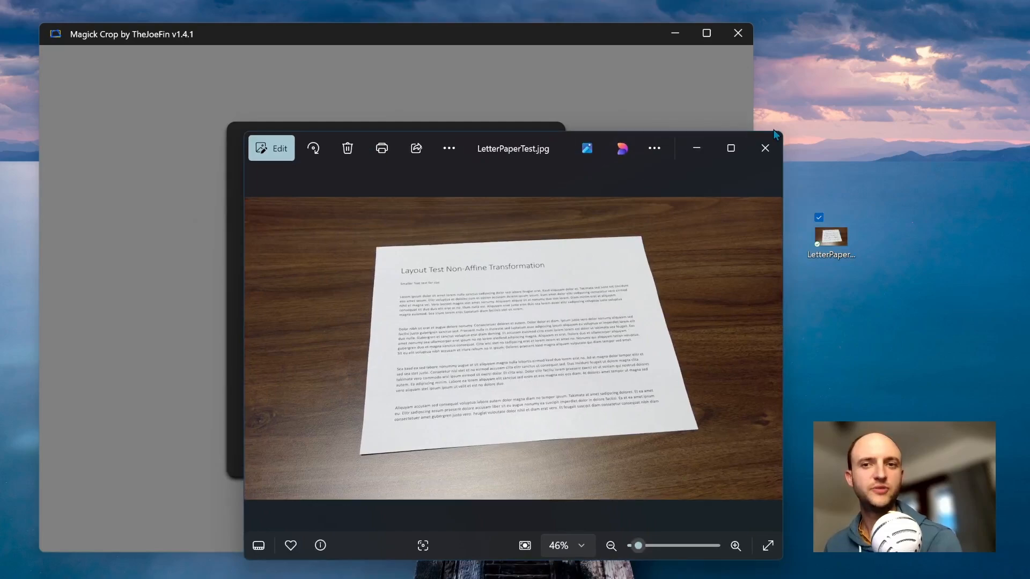
# - Enlarge the photo viewer window, examine LetterPaperTest.jpg up close, and close the viewer
pyautogui.moveTo(783, 131); pyautogui.dragTo(958, 30)
pyautogui.moveTo(689, 57); pyautogui.dragTo(580, 105)
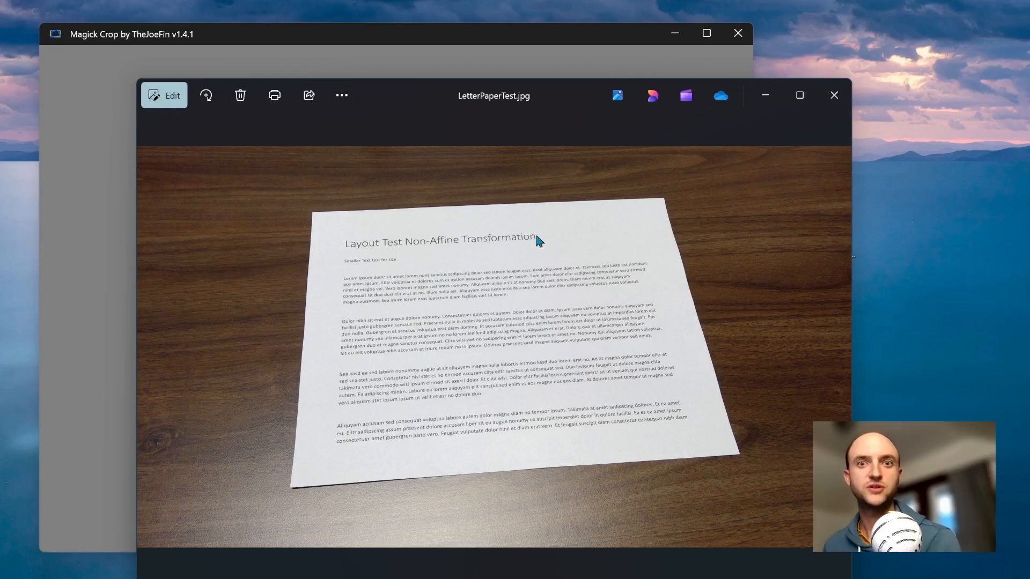
pyautogui.moveTo(557, 100); pyautogui.dragTo(626, 110)
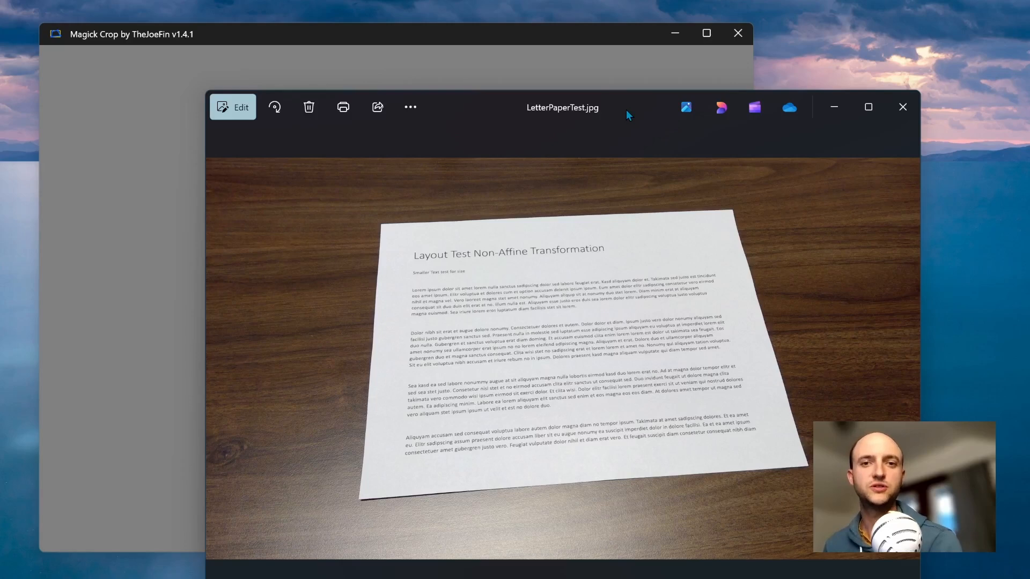
pyautogui.moveTo(626, 110); pyautogui.dragTo(639, 108)
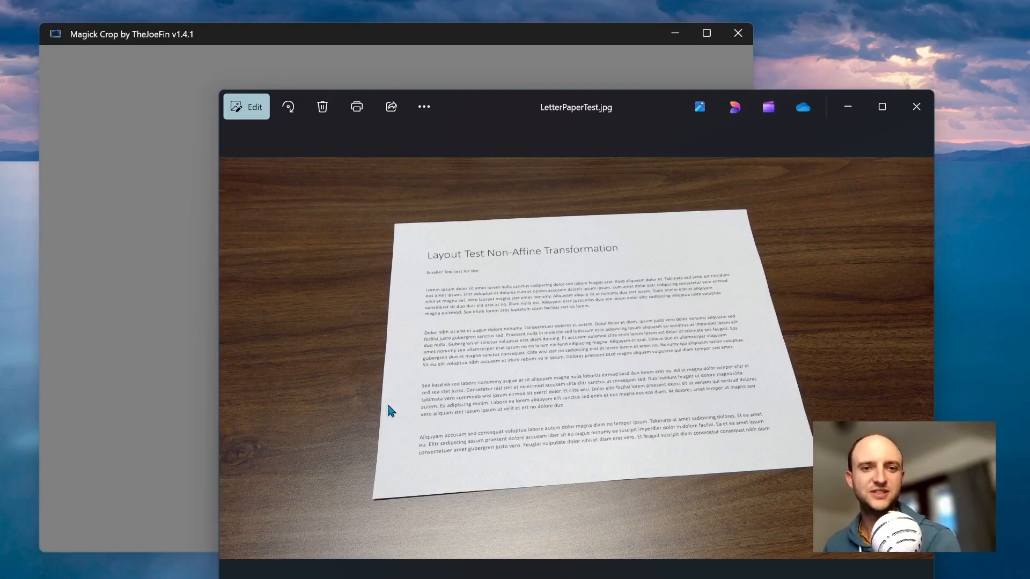
pyautogui.scroll(2, 592, 382)
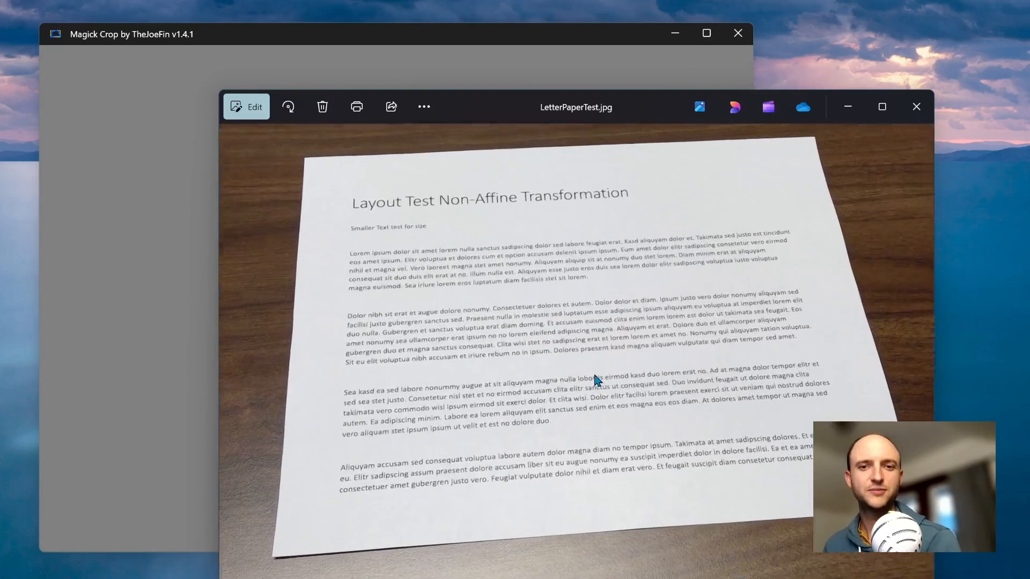
pyautogui.scroll(-2, 665, 356)
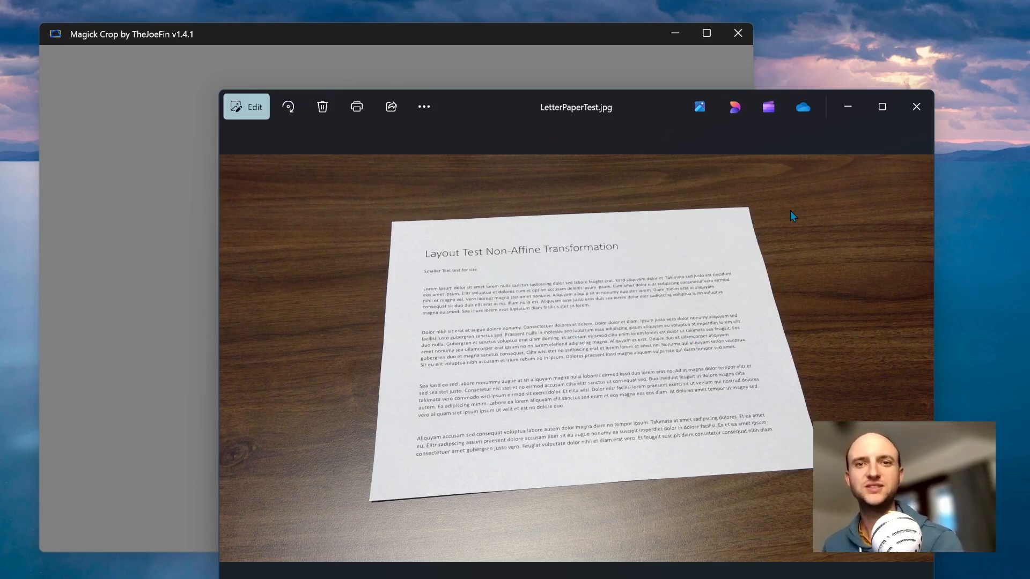
pyautogui.click(914, 114)
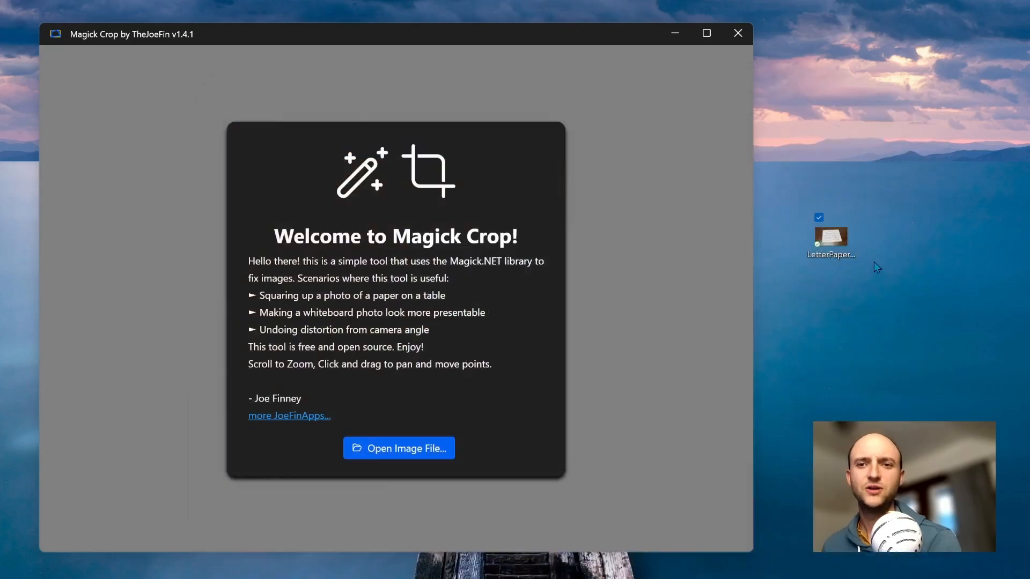
# - Load LetterPaperTest.jpg from the desktop into Magick Crop and centre the photo in the canvas
pyautogui.moveTo(843, 252); pyautogui.dragTo(449, 278)
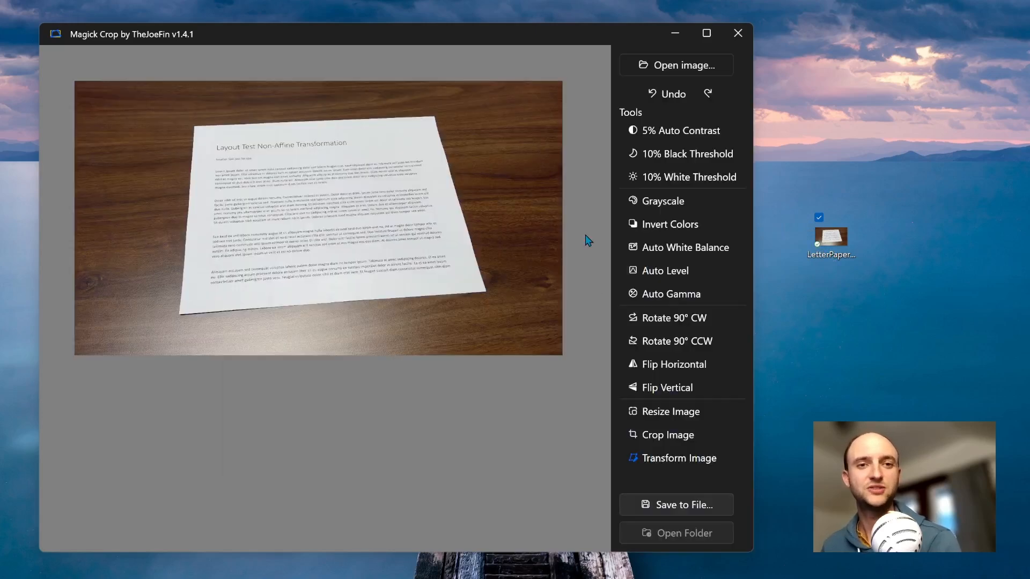
pyautogui.moveTo(478, 190); pyautogui.dragTo(481, 236)
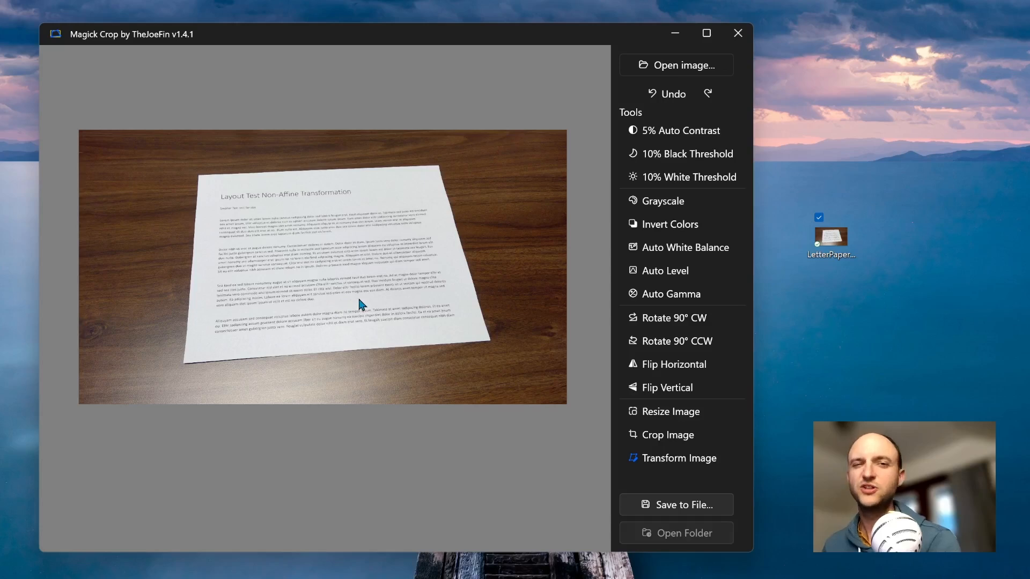
# - Start Transform Image and place its four corner handles on the corners of the paper sheet
pyautogui.click(668, 459)
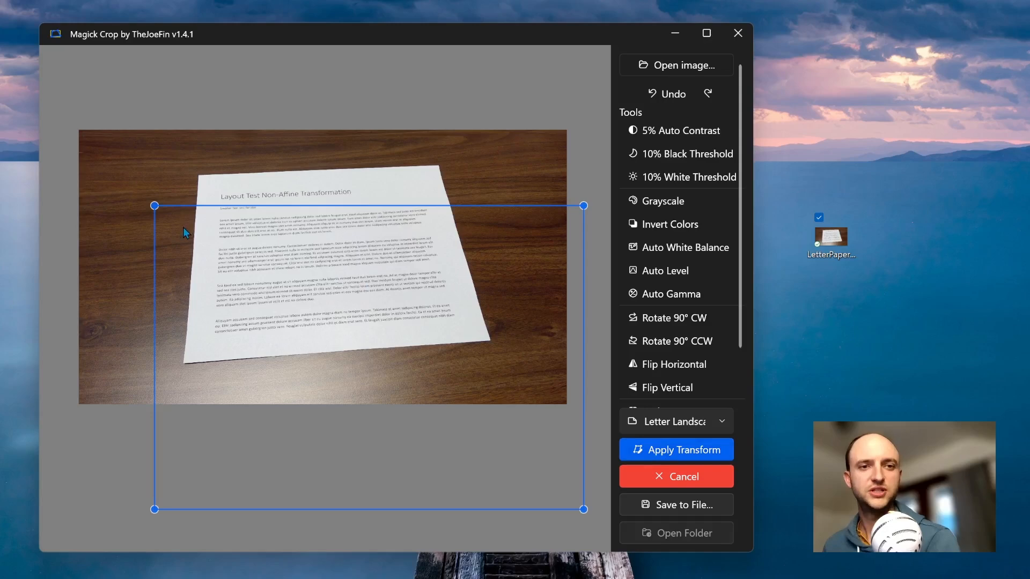
pyautogui.moveTo(154, 206); pyautogui.dragTo(198, 174)
pyautogui.moveTo(155, 508); pyautogui.dragTo(184, 363)
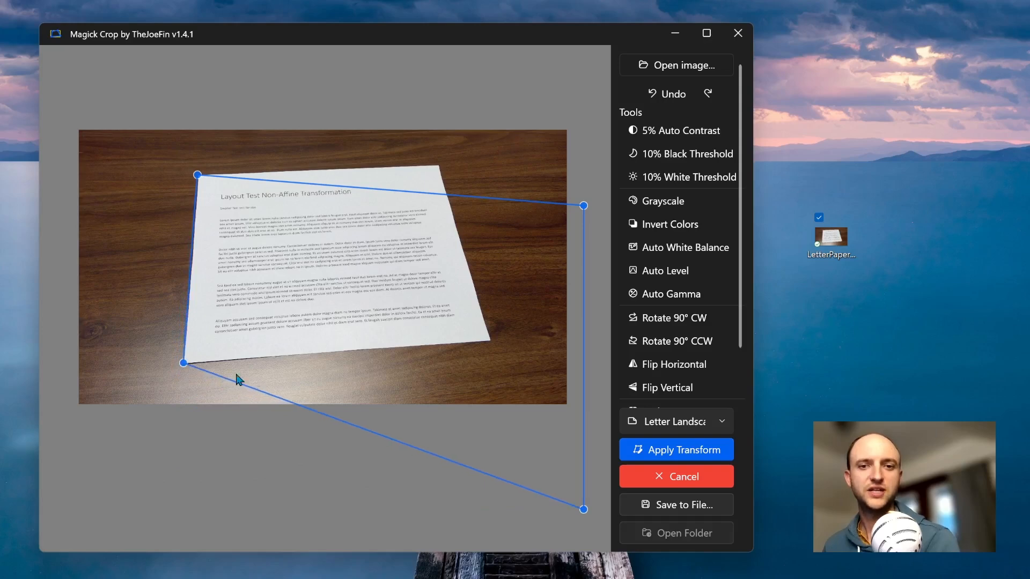
pyautogui.moveTo(583, 510); pyautogui.dragTo(490, 341)
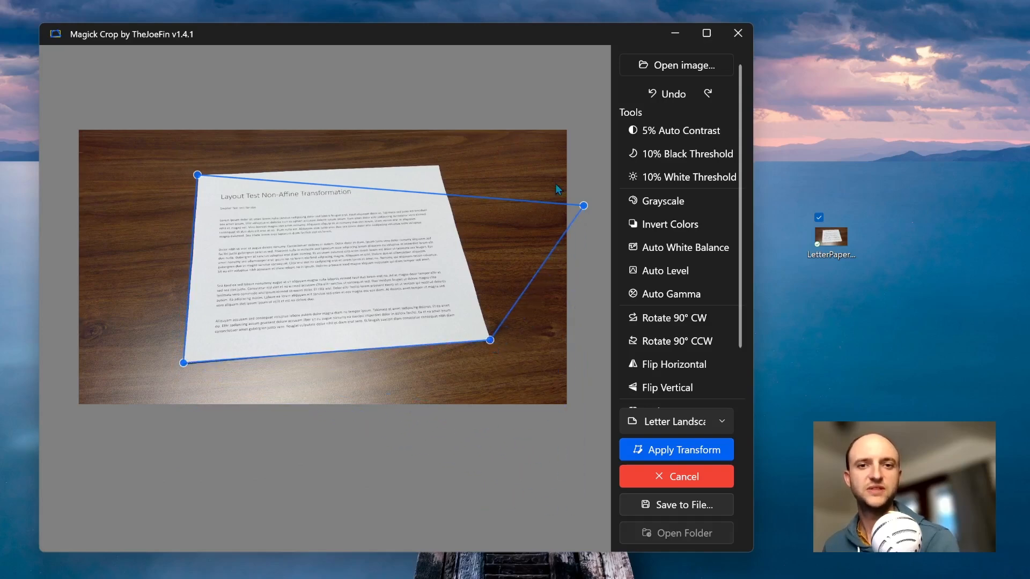
pyautogui.moveTo(583, 206); pyautogui.dragTo(439, 165)
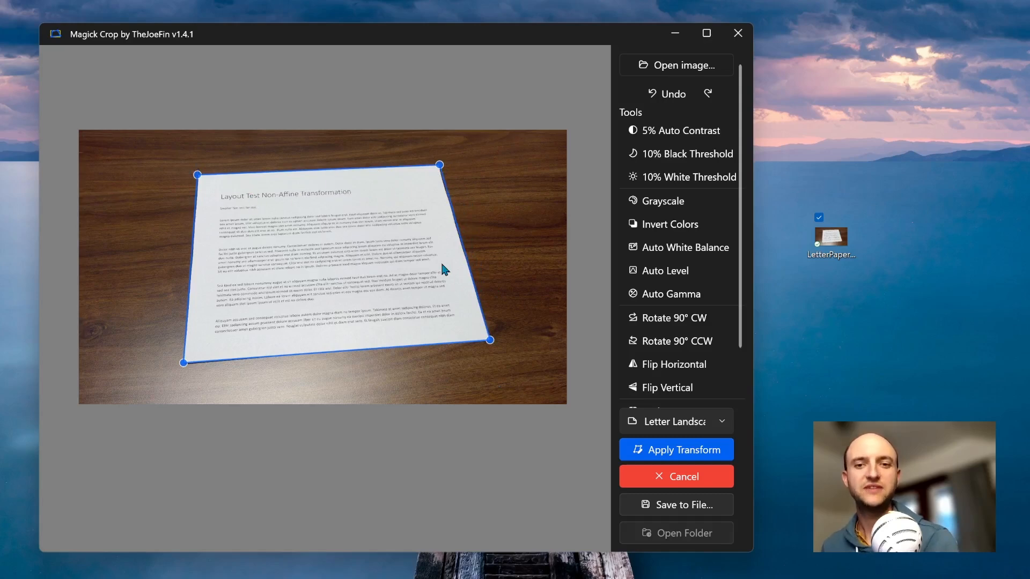
# - Review the aspect ratio options, keep Letter Landscape, and apply the perspective transform
pyautogui.click(648, 423)
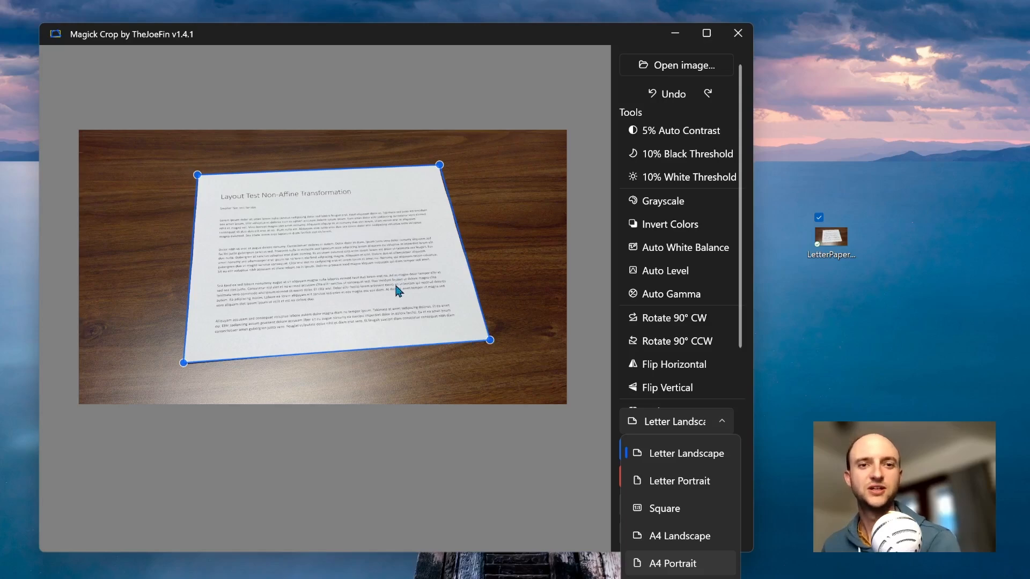
pyautogui.click(550, 438)
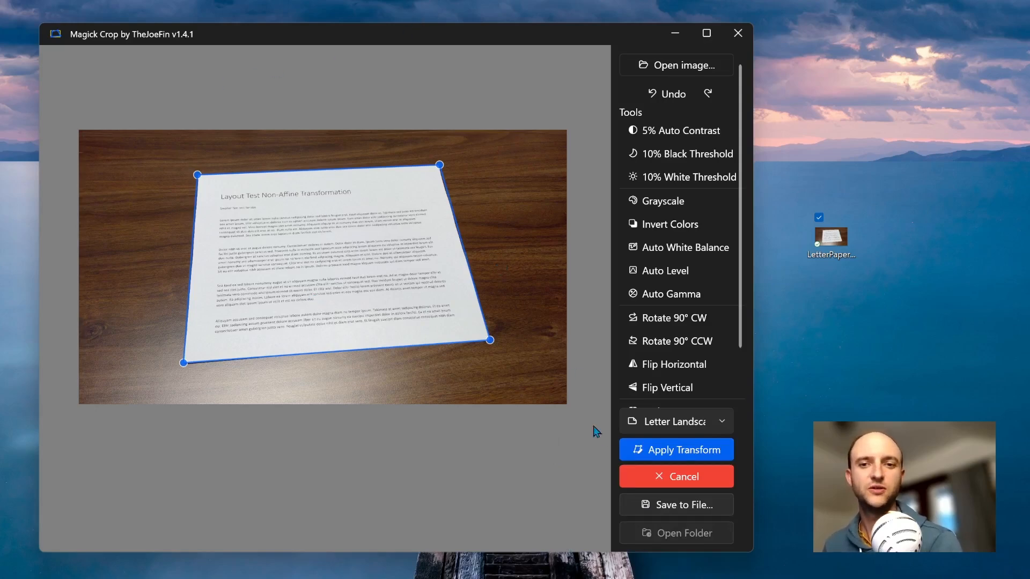
pyautogui.click(665, 453)
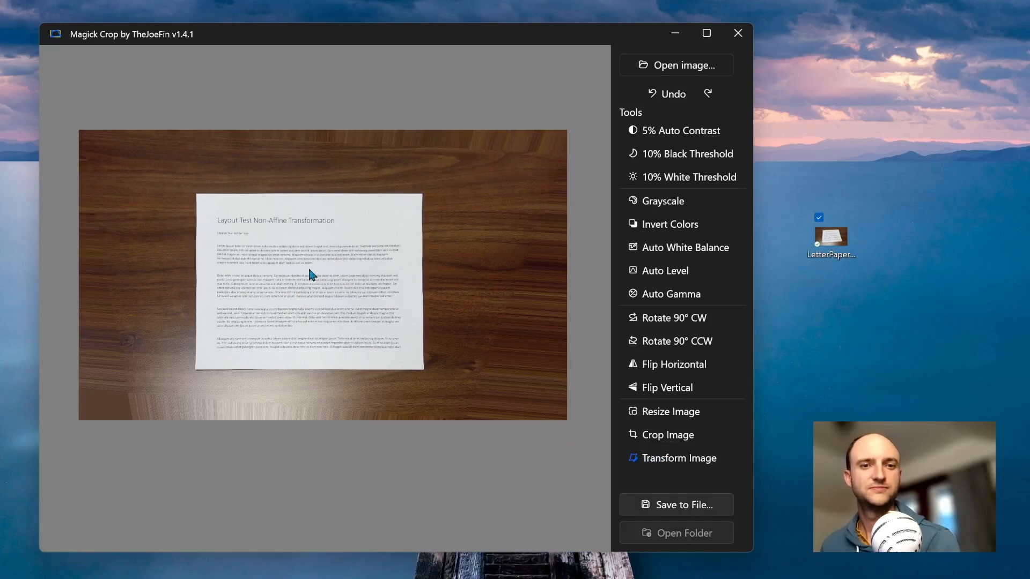
# - Crop the straightened photo to the edges of the paper sheet, removing the surrounding table
pyautogui.scroll(2, 307, 270)
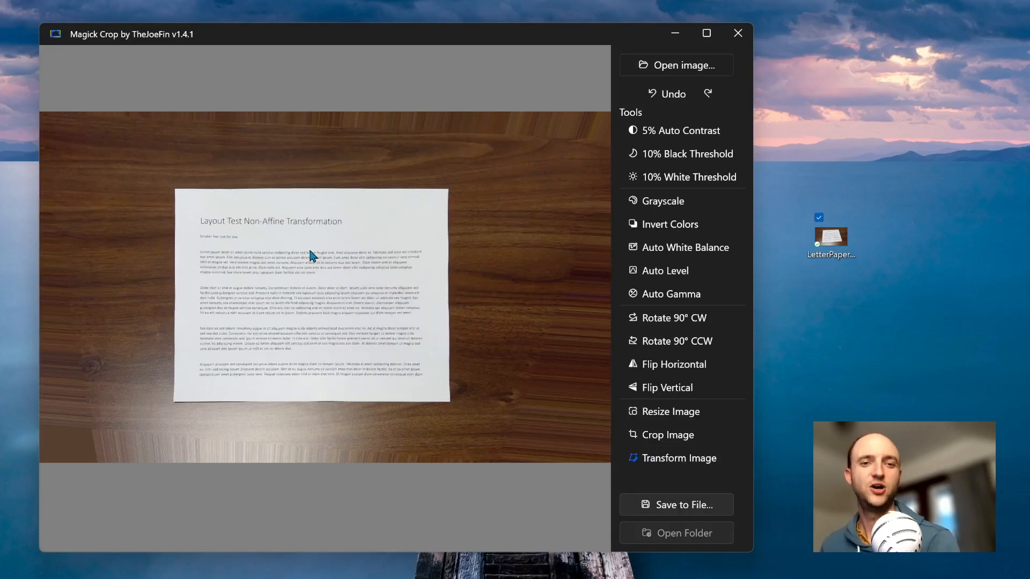
pyautogui.scroll(3, 309, 251)
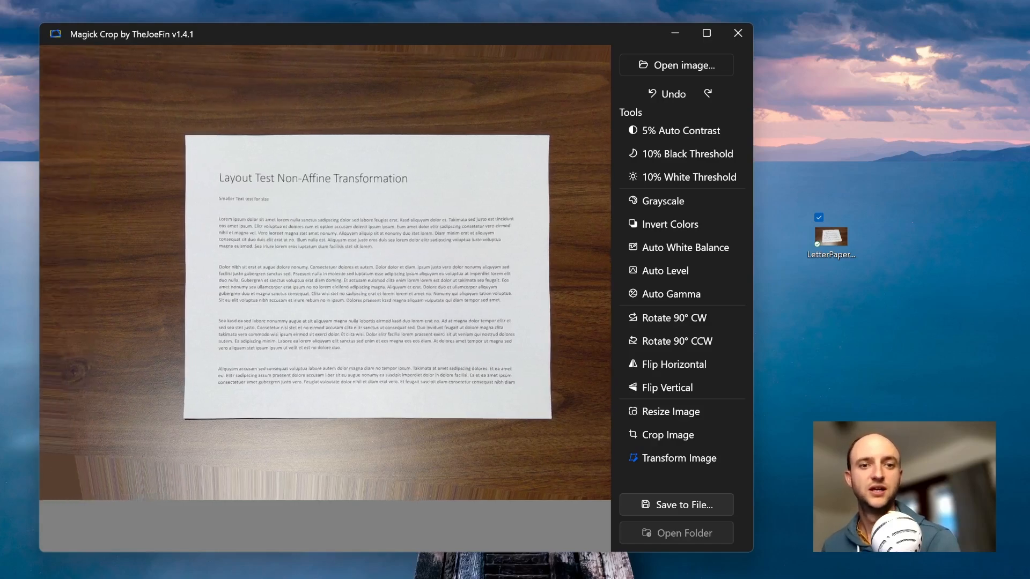
pyautogui.click(633, 454)
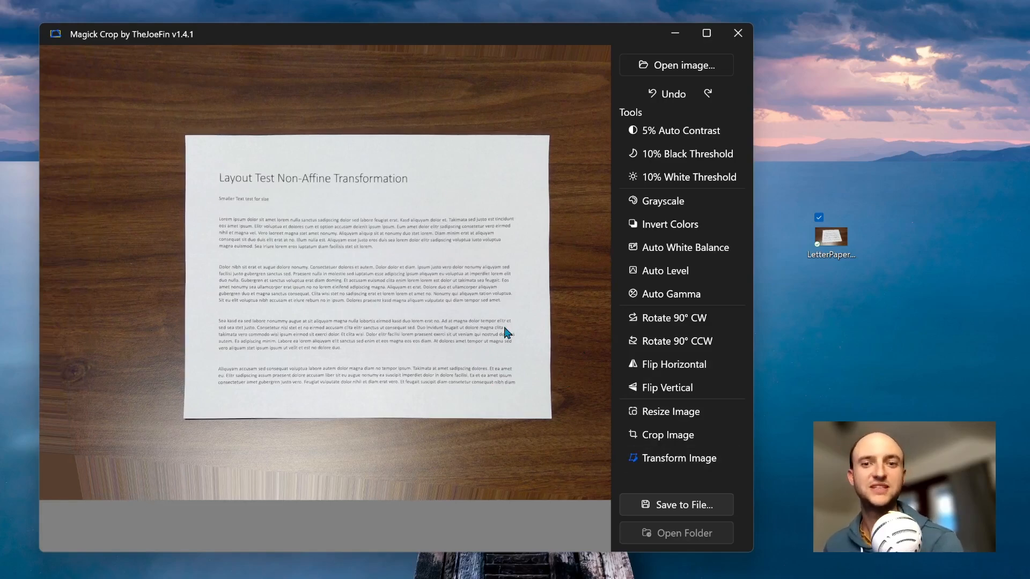
pyautogui.click(685, 435)
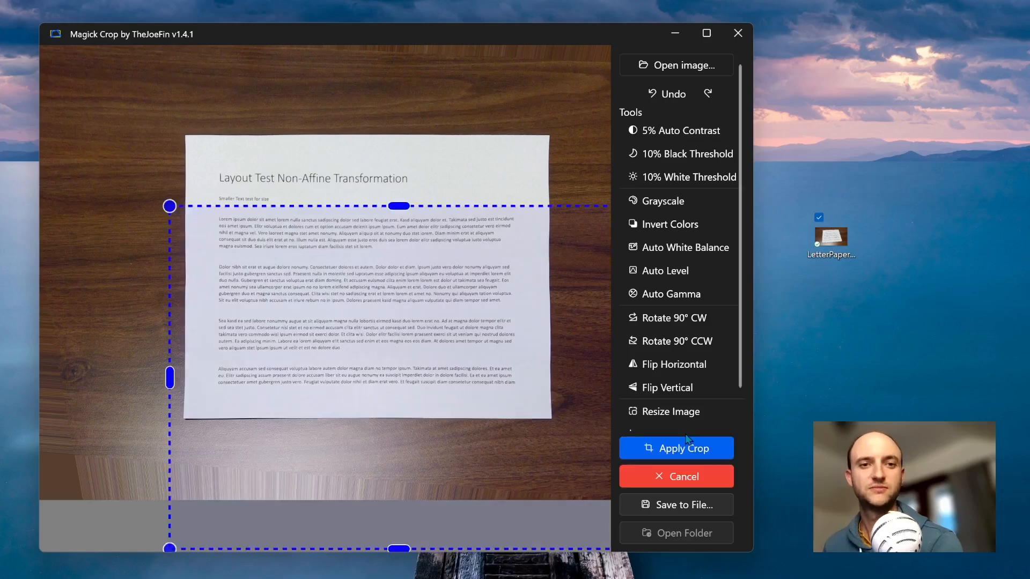
pyautogui.moveTo(367, 350); pyautogui.dragTo(382, 278)
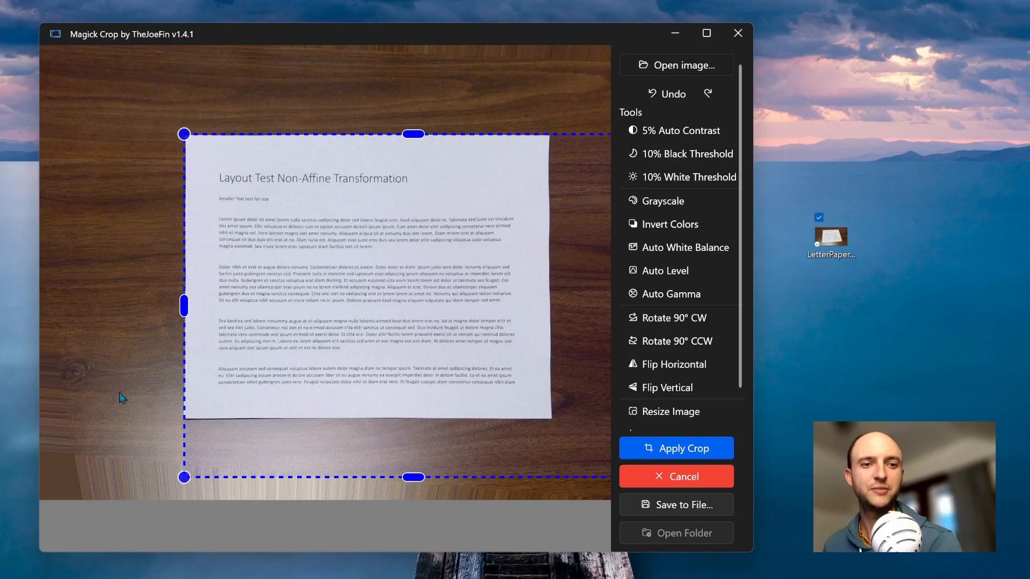
pyautogui.moveTo(456, 76); pyautogui.dragTo(291, 53)
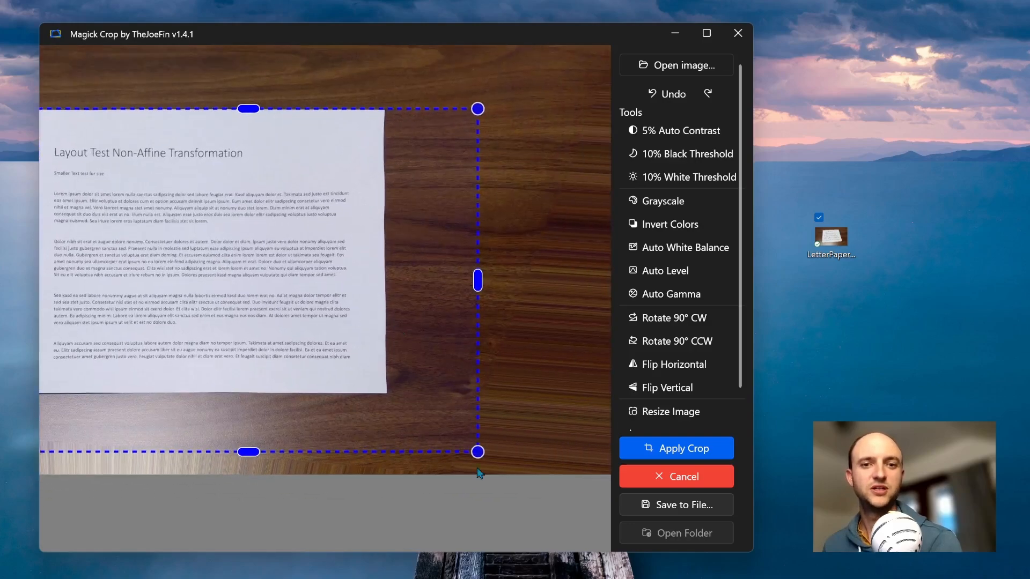
pyautogui.moveTo(471, 447); pyautogui.dragTo(391, 397)
pyautogui.scroll(5, 392, 400)
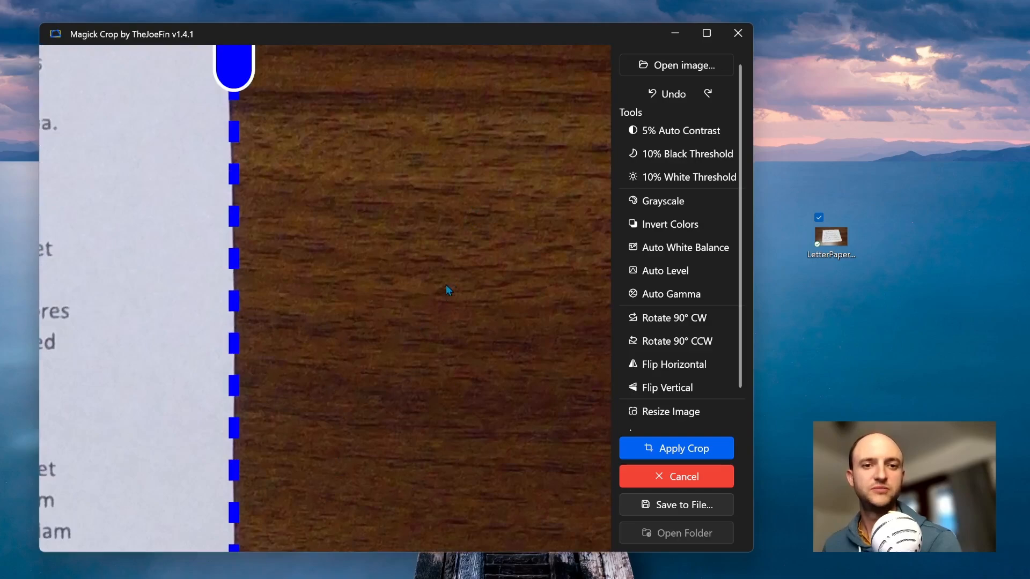
pyautogui.scroll(-3, 432, 318)
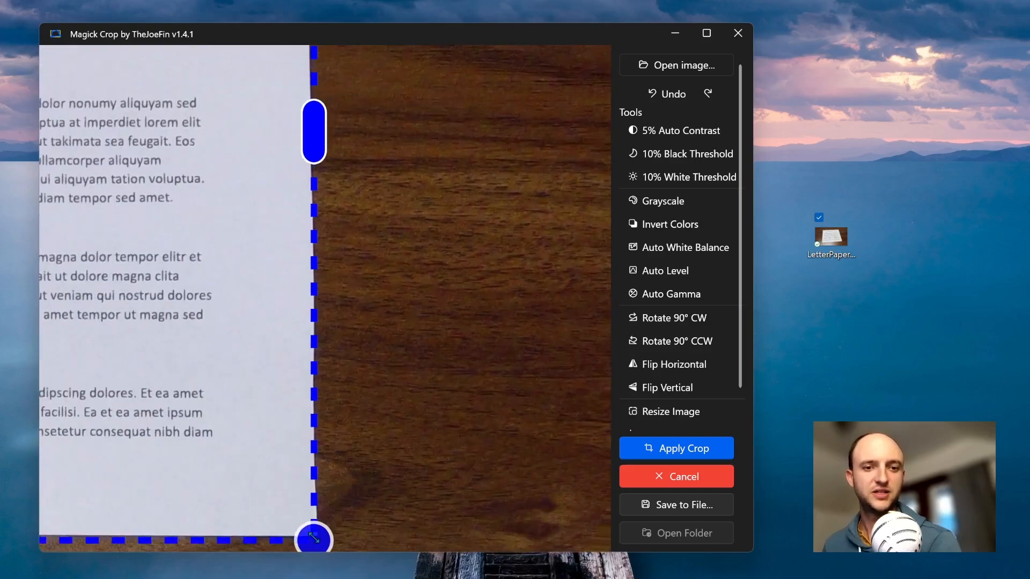
pyautogui.scroll(-5, 386, 349)
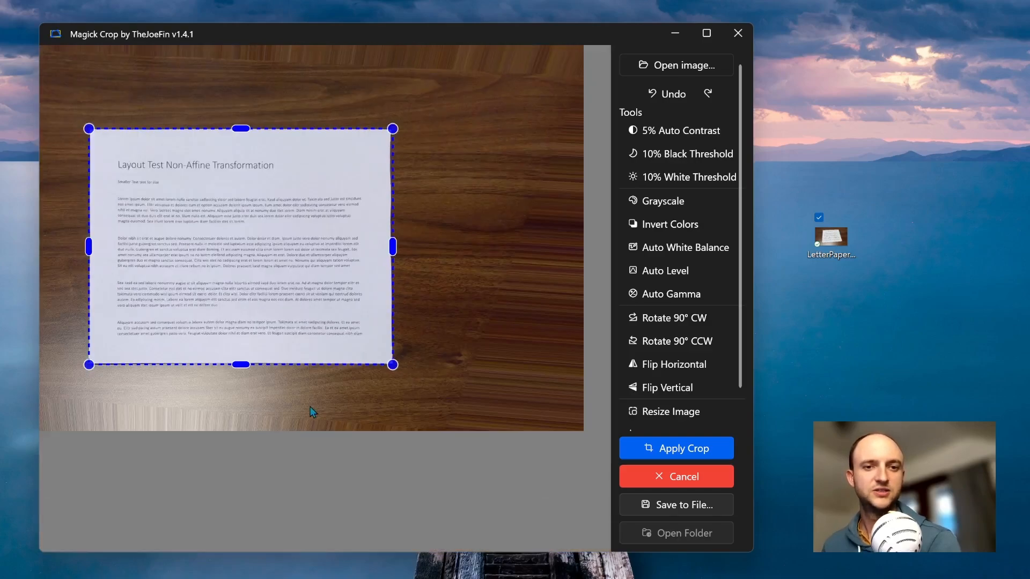
pyautogui.scroll(-1, 633, 424)
pyautogui.click(635, 446)
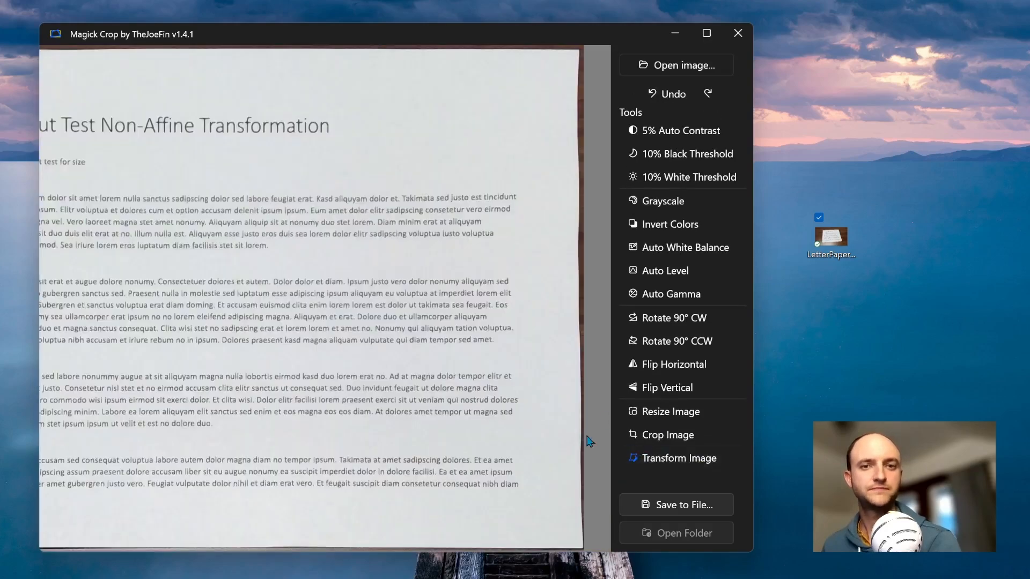
# - Check the cropped page and save it to the Desktop as LetterPaperTest_corrected.jpg
pyautogui.scroll(-3, 338, 296)
pyautogui.moveTo(261, 290); pyautogui.dragTo(346, 292)
pyautogui.scroll(1, 382, 310)
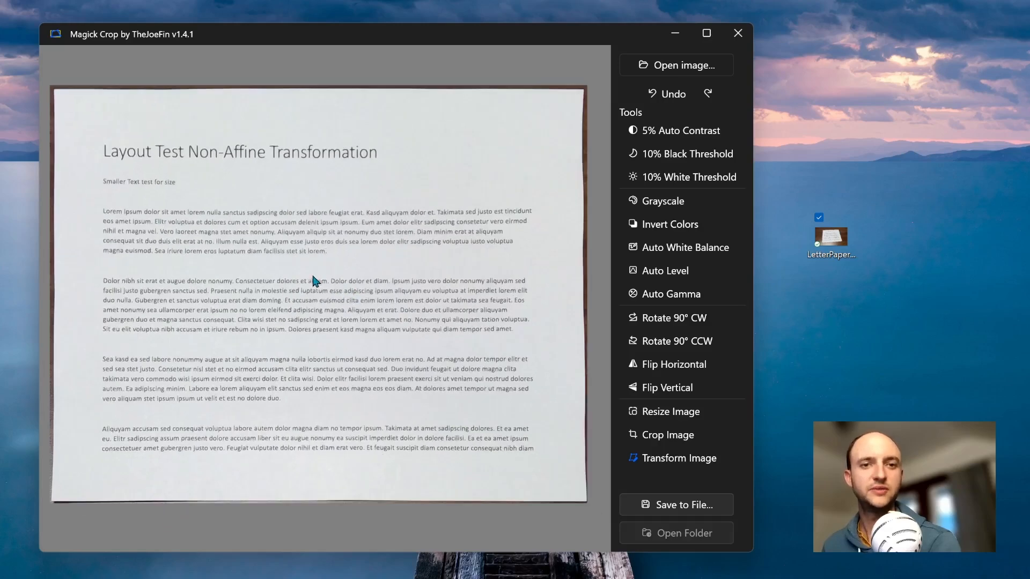
pyautogui.scroll(1, 311, 276)
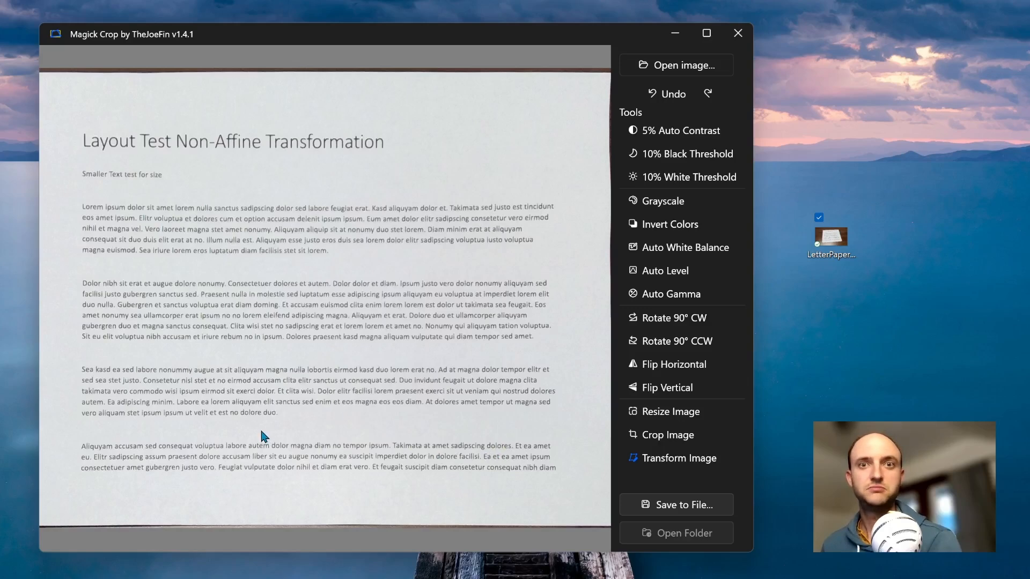
pyautogui.scroll(-2, 342, 354)
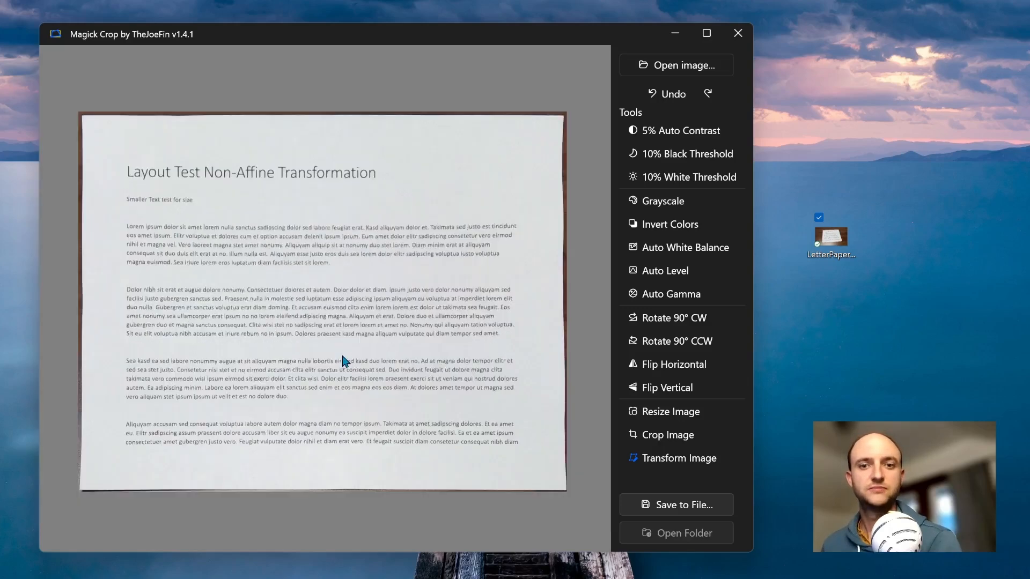
pyautogui.click(642, 510)
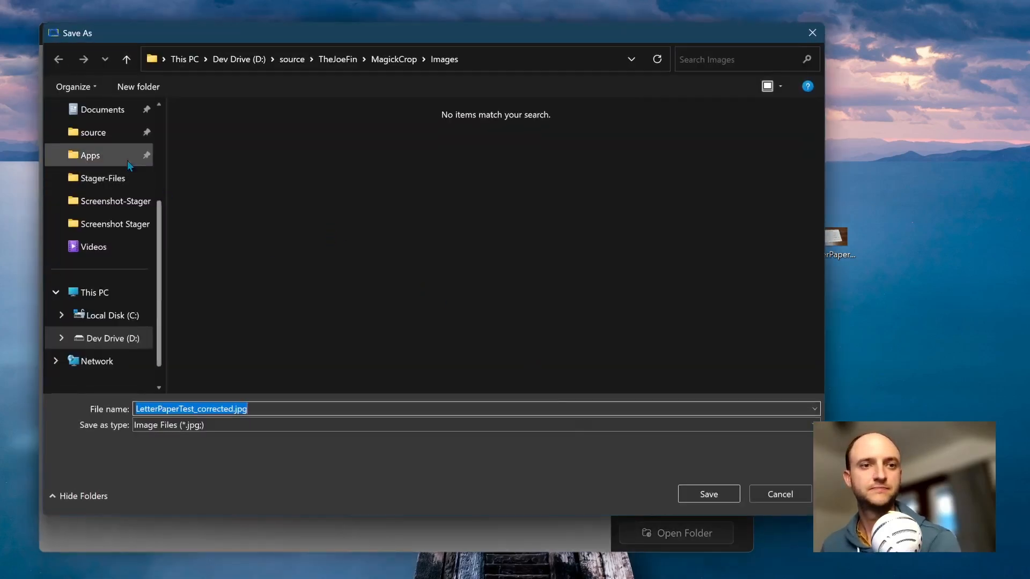
pyautogui.scroll(2, 134, 168)
pyautogui.click(119, 208)
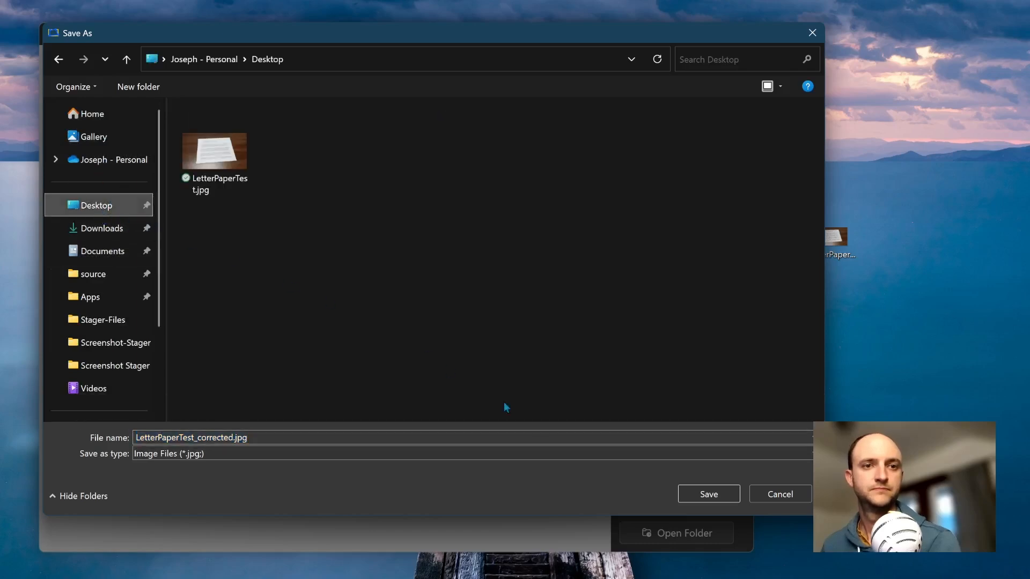
pyautogui.click(689, 495)
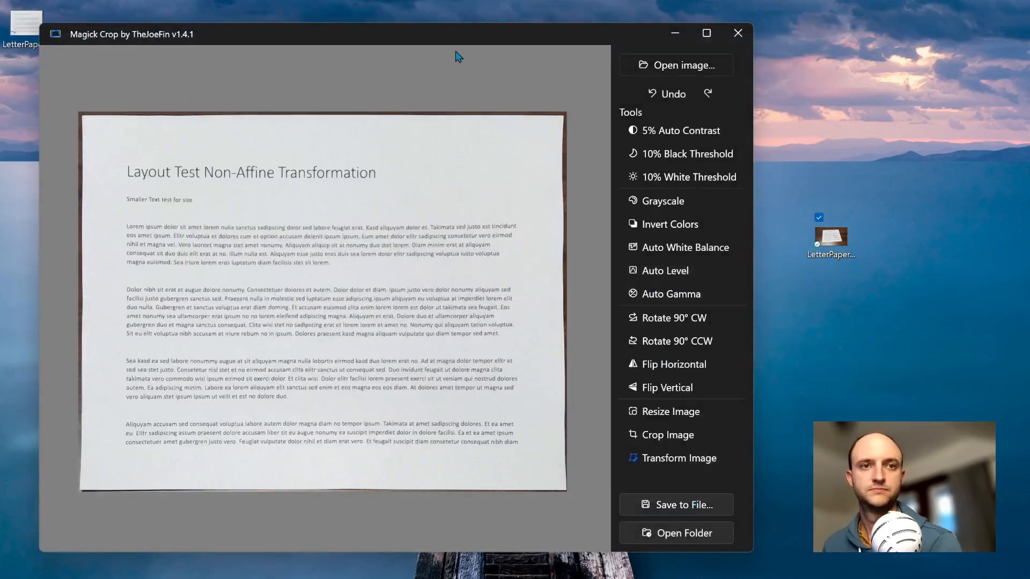
# - Place LetterPaperTest_corrected.jpg directly below the original photo on the desktop, and shift the Magick Crop window slightly
pyautogui.moveTo(22, 36); pyautogui.dragTo(828, 308)
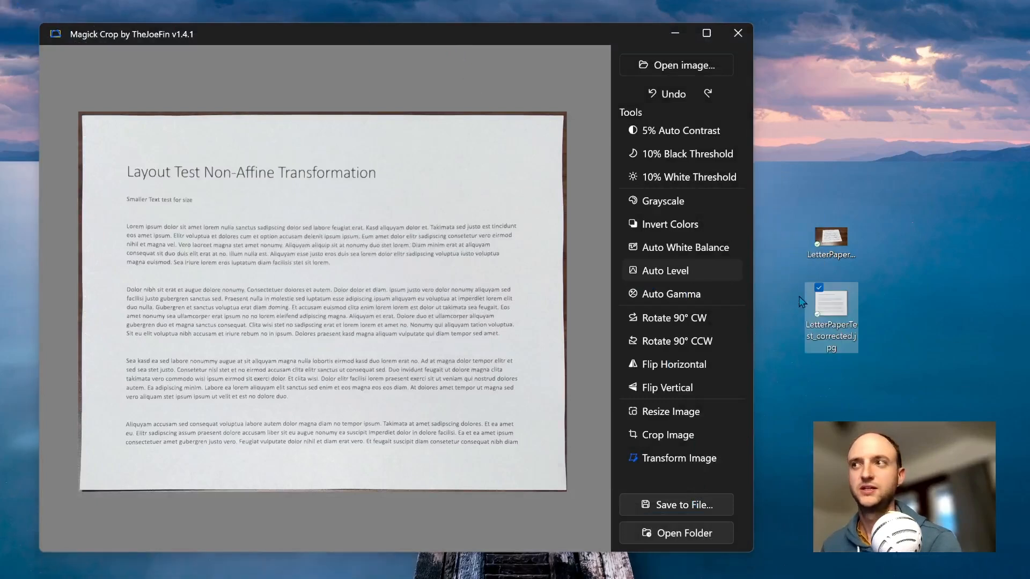
pyautogui.click(845, 248)
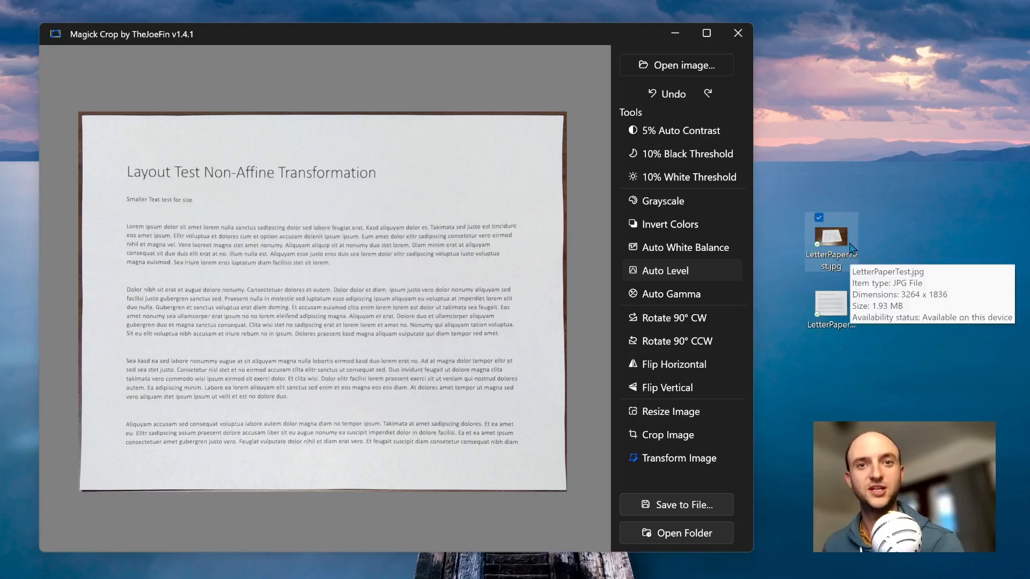
pyautogui.click(842, 306)
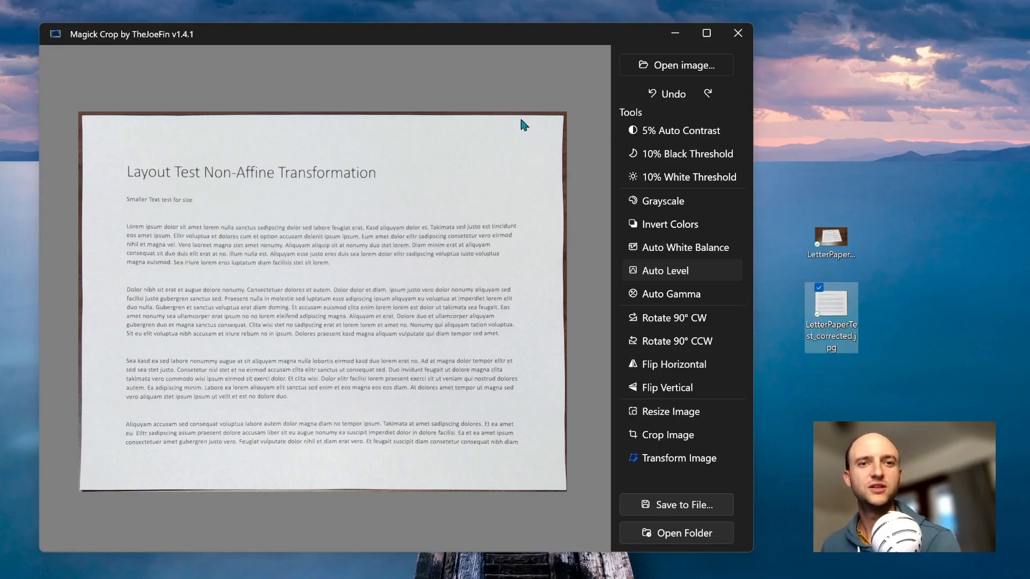
pyautogui.moveTo(475, 45); pyautogui.dragTo(494, 47)
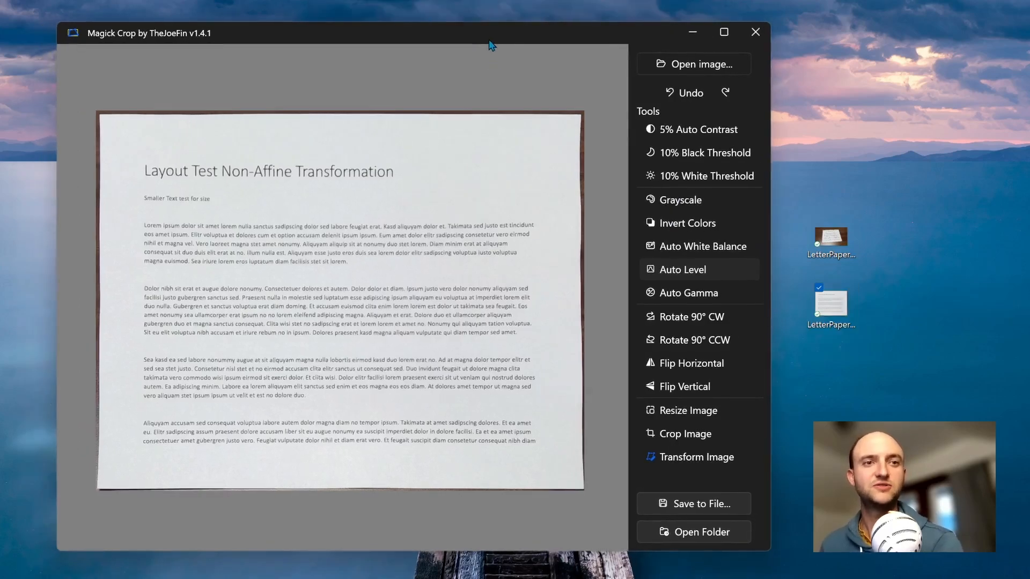